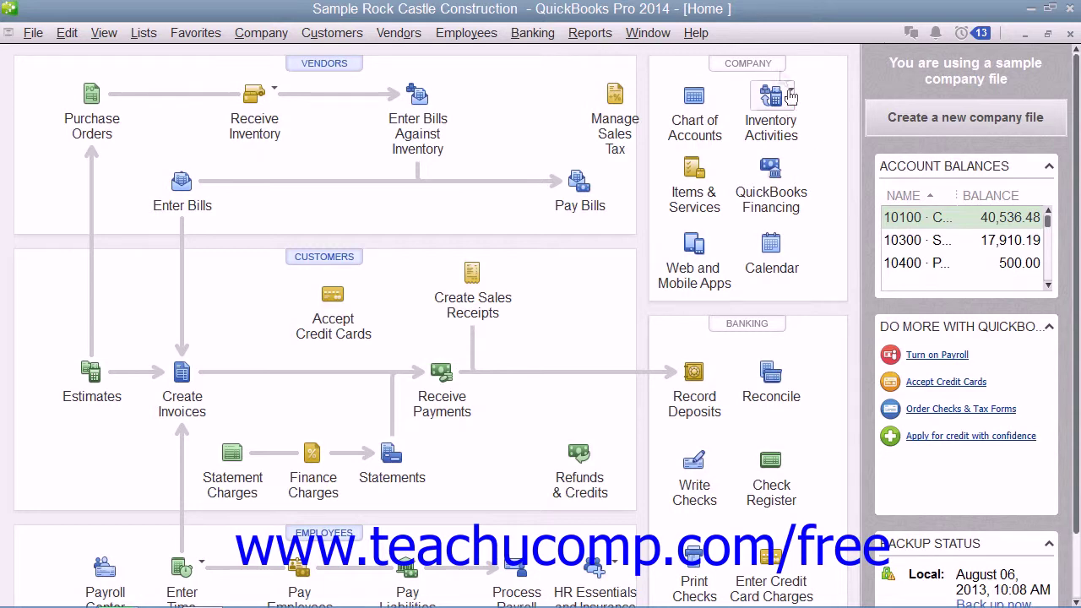
Step: Start adding a loan in the Loan Manager, using the account Loan- Construction Trailer and the lender Great Statewide Bank
left_click(546, 38)
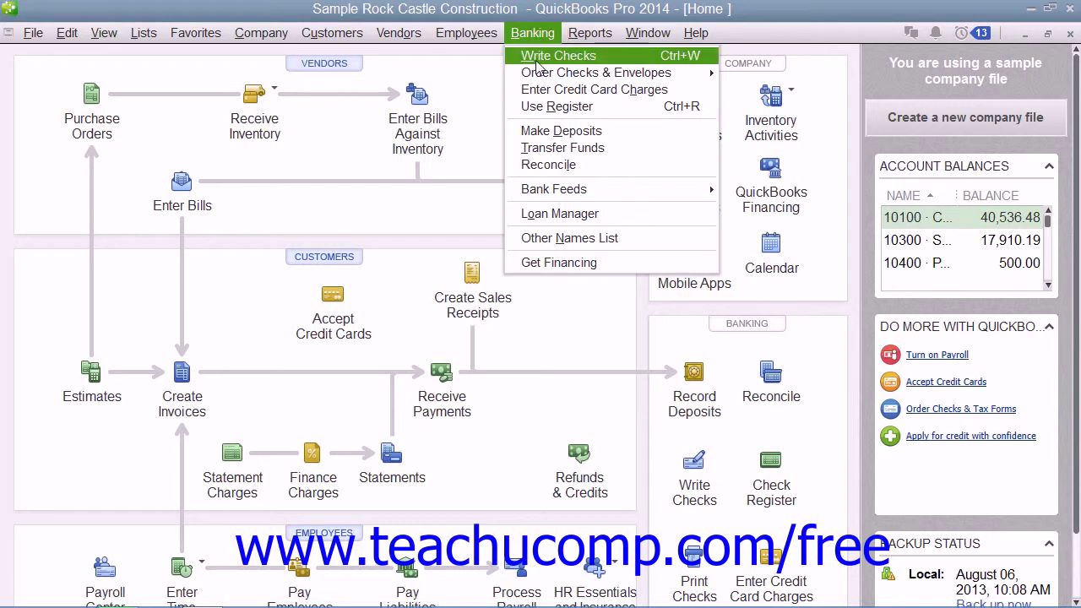
left_click(557, 215)
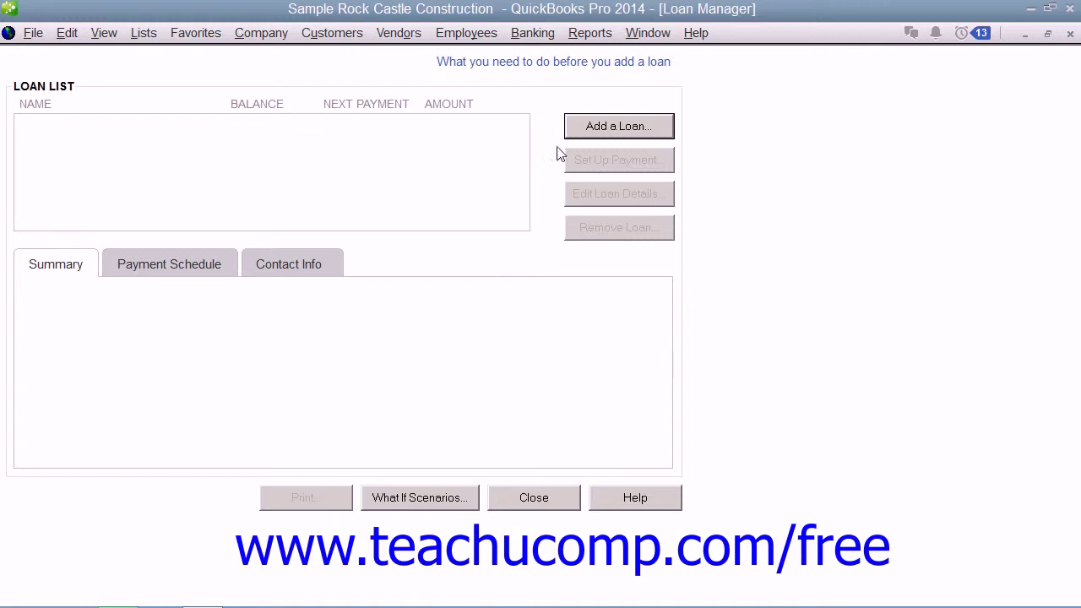
left_click(574, 132)
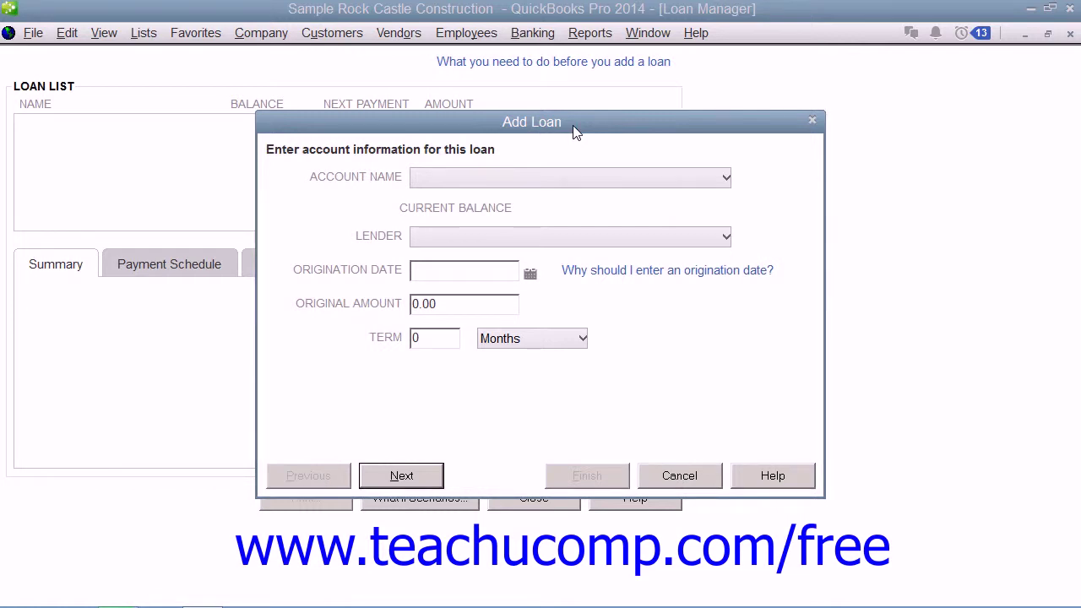
left_click(537, 181)
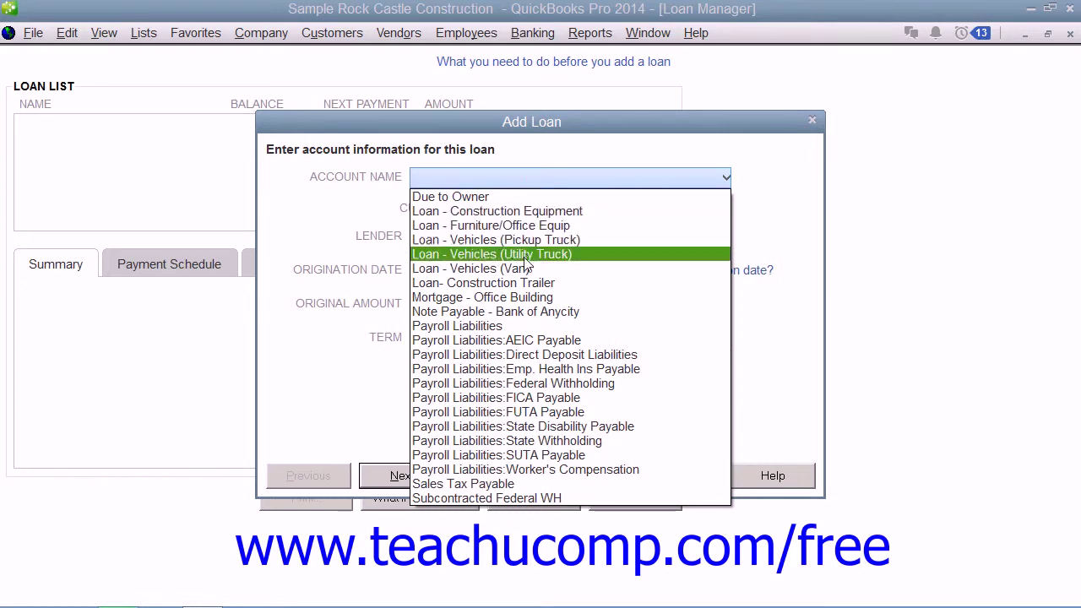
left_click(522, 284)
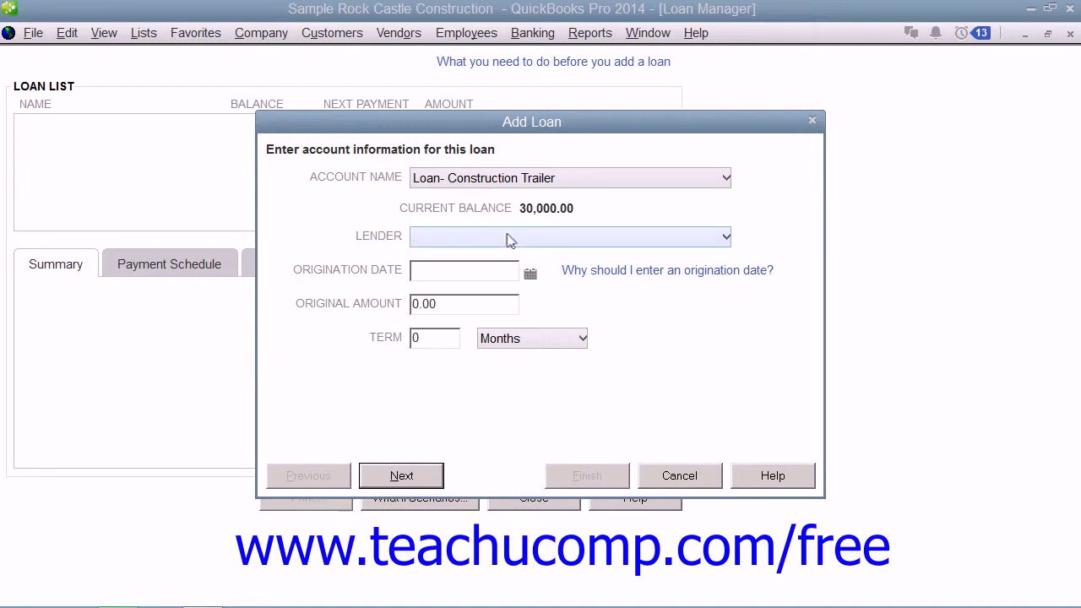
left_click(509, 240)
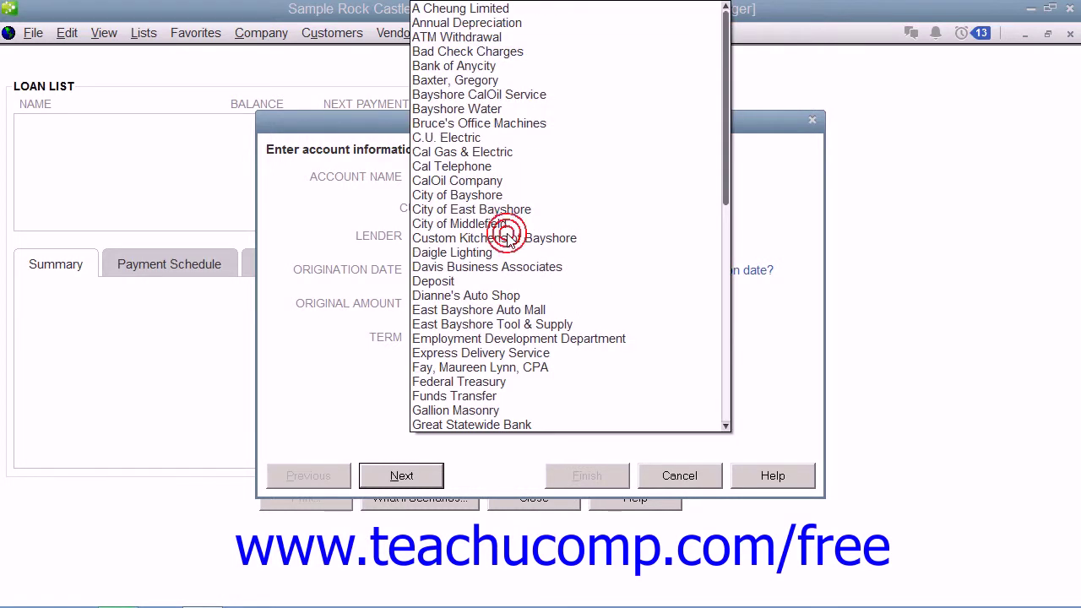
left_click(515, 425)
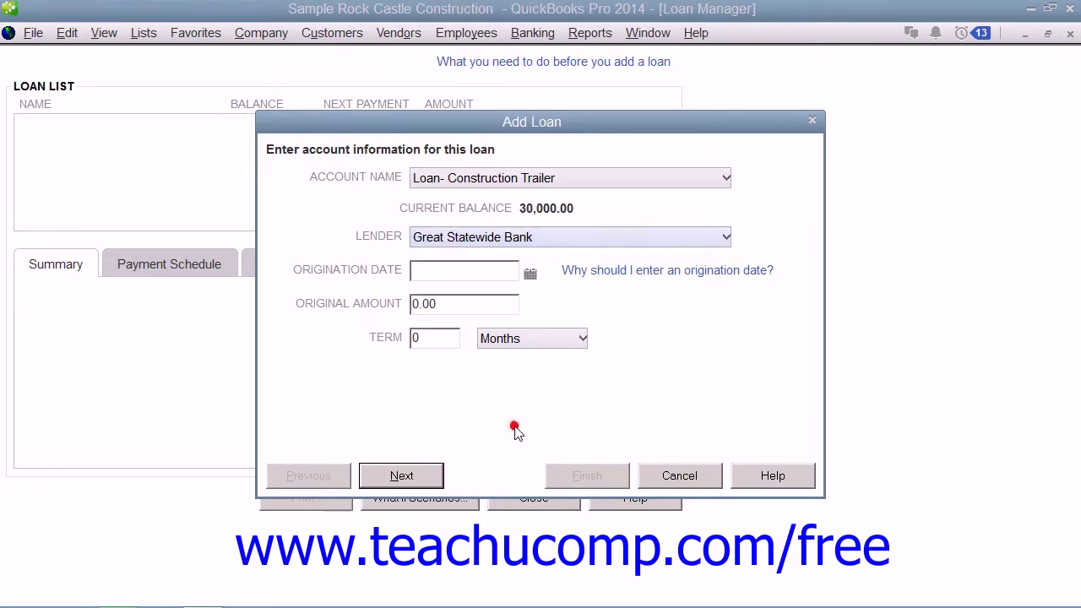
Step: Set the loan's origination date to 12/15/2018 and its original amount to 30,000.00
left_click(530, 275)
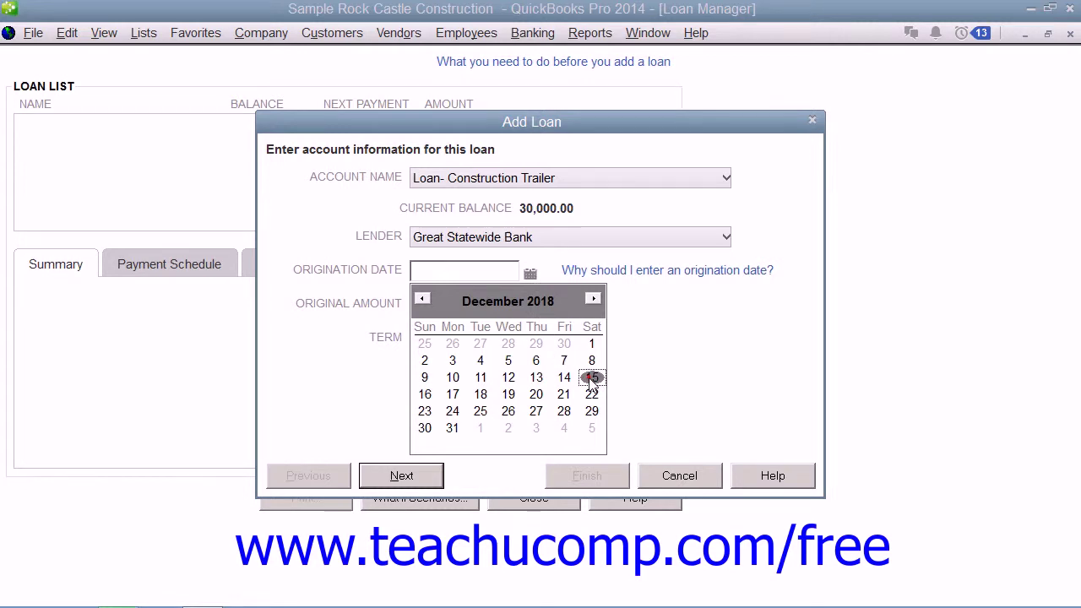
left_click(591, 377)
left_click(470, 304)
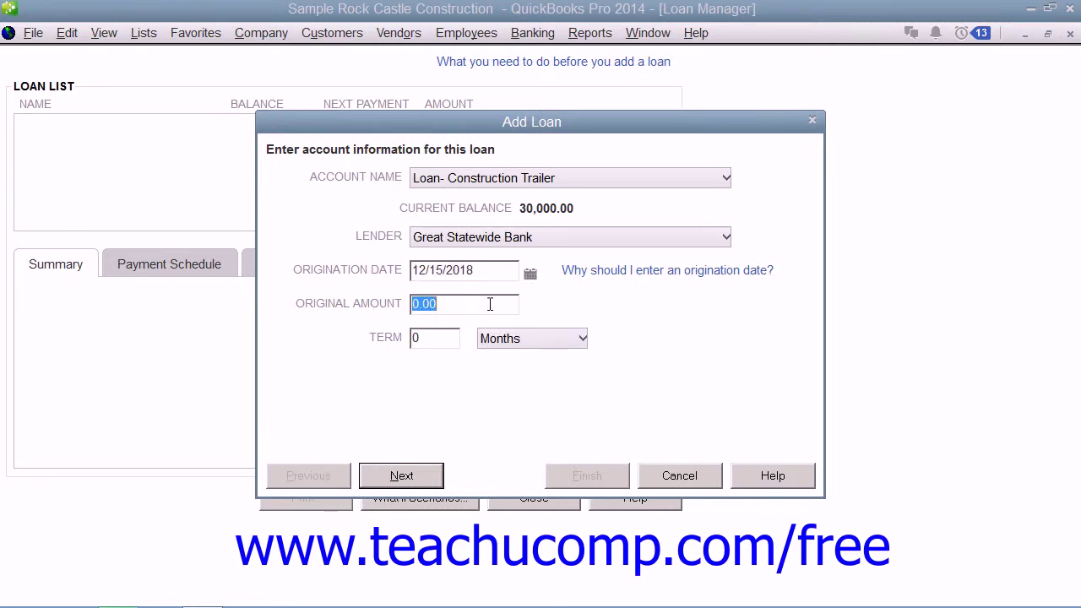
type("30000")
Step: Set the loan term to 5 years and continue to the payment information
left_click(433, 341)
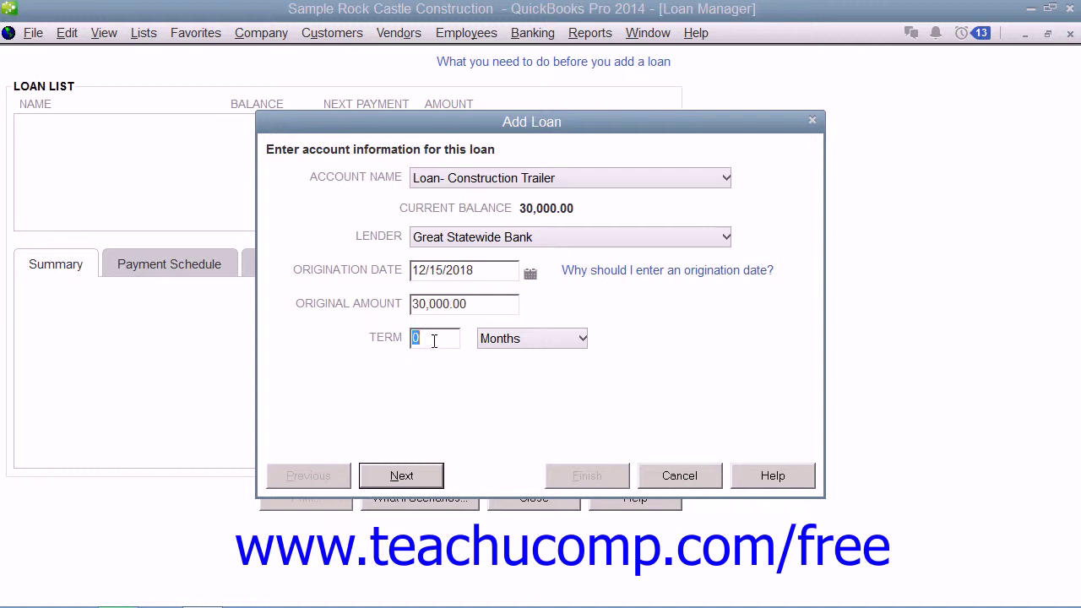
key("BackSpace")
type("5")
left_click(532, 339)
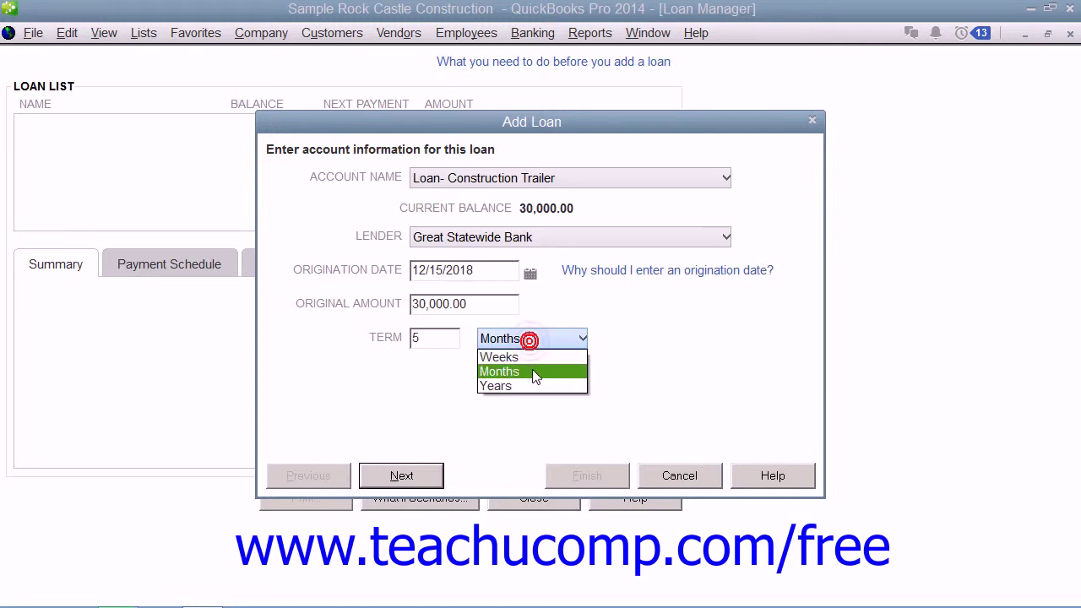
left_click(532, 386)
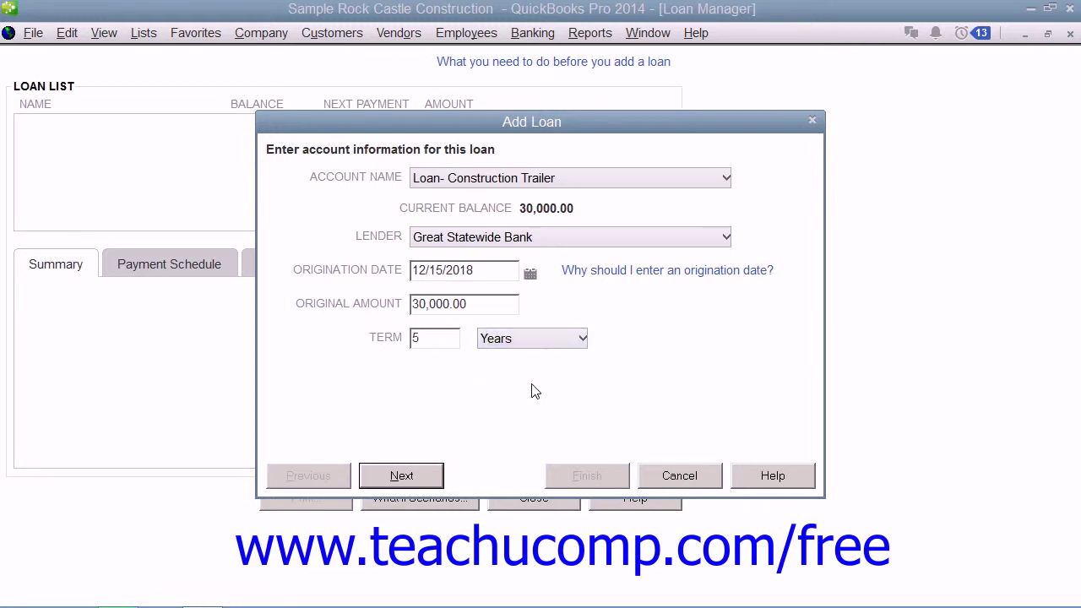
left_click(426, 478)
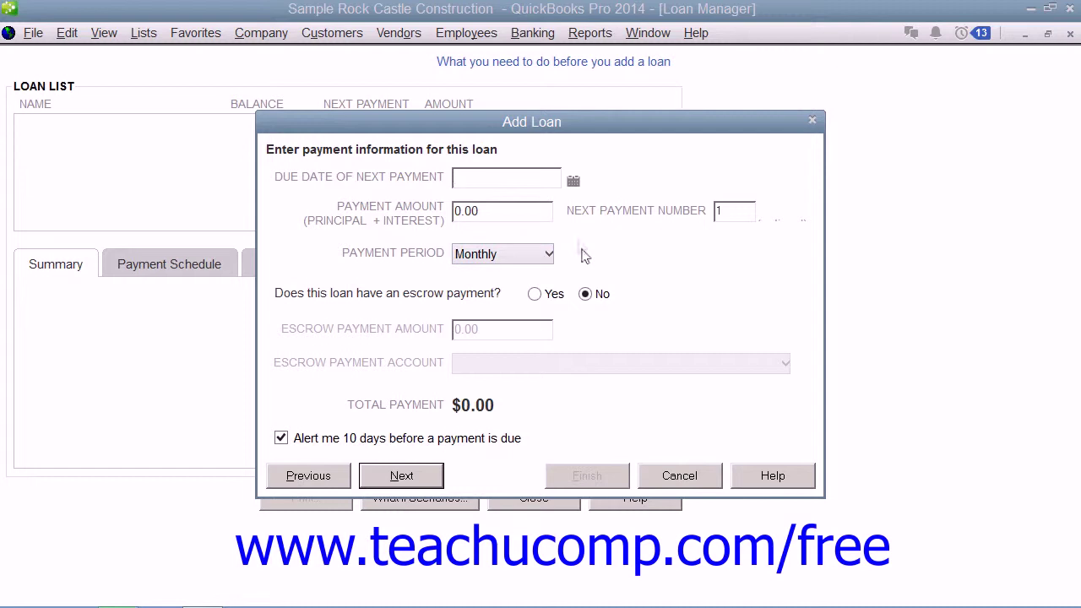
Step: Set the next payment's due date to 01/15/2019 and the payment amount to 579.98
left_click(574, 180)
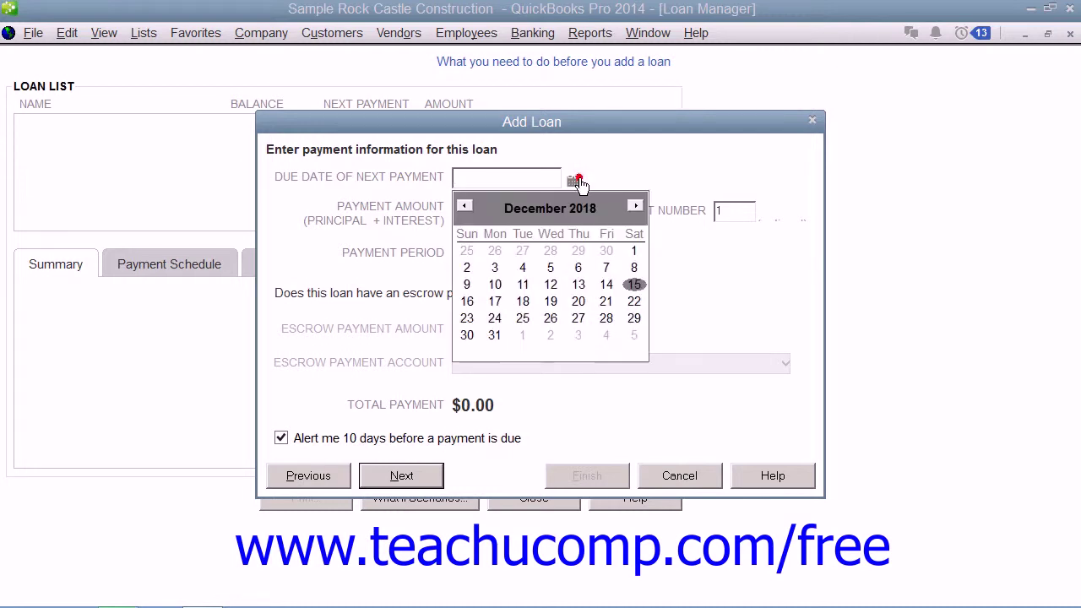
left_click(635, 206)
left_click(523, 284)
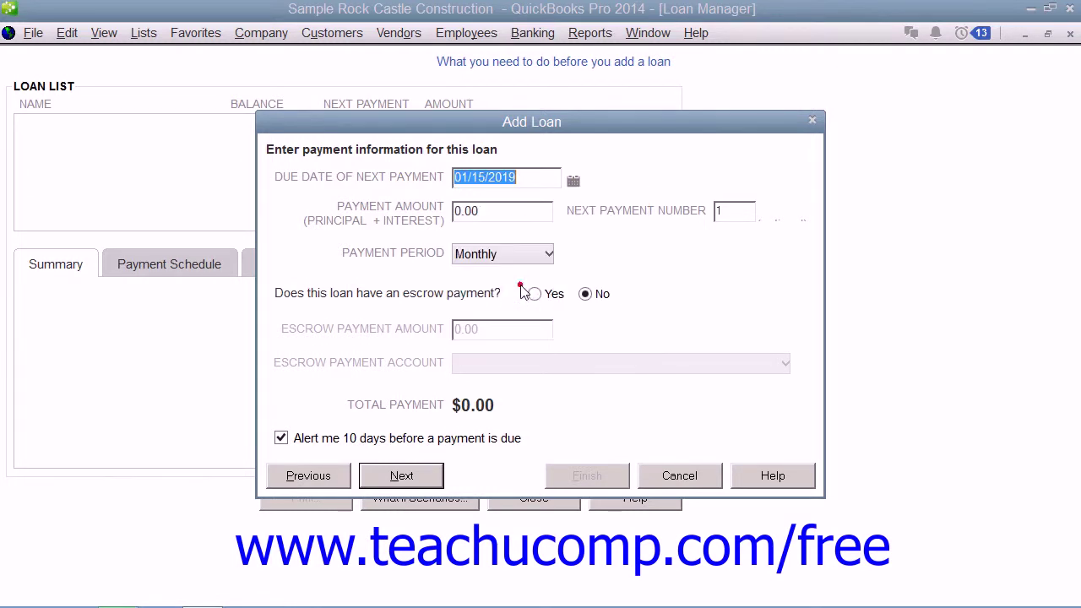
left_click(508, 214)
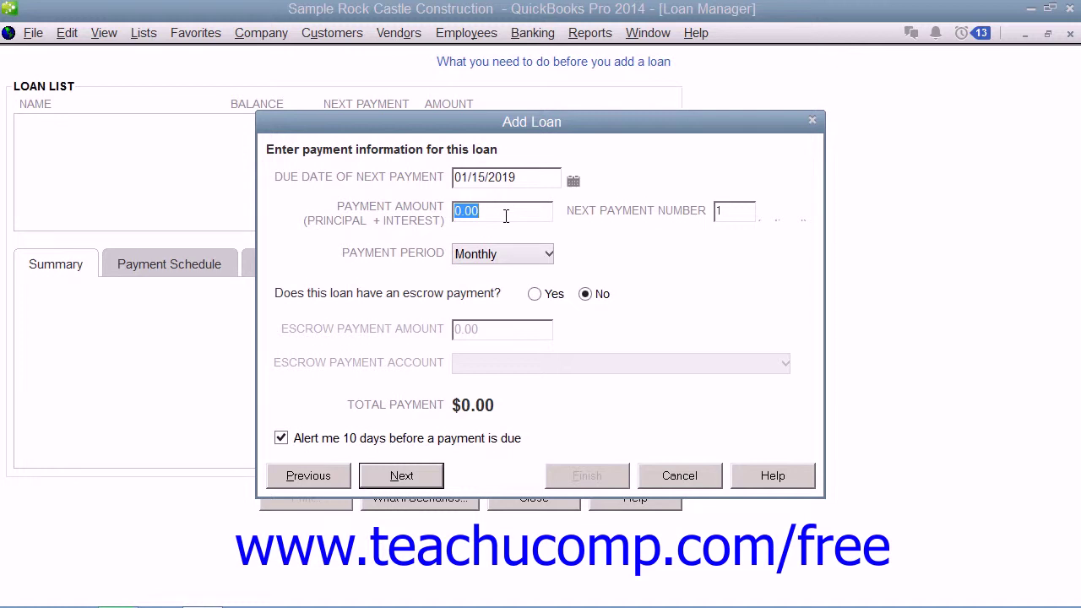
type("579.98")
Step: Choose a monthly payment period with no escrow payment, turn off the 10-day payment alert, and continue to the interest information
left_click(728, 214)
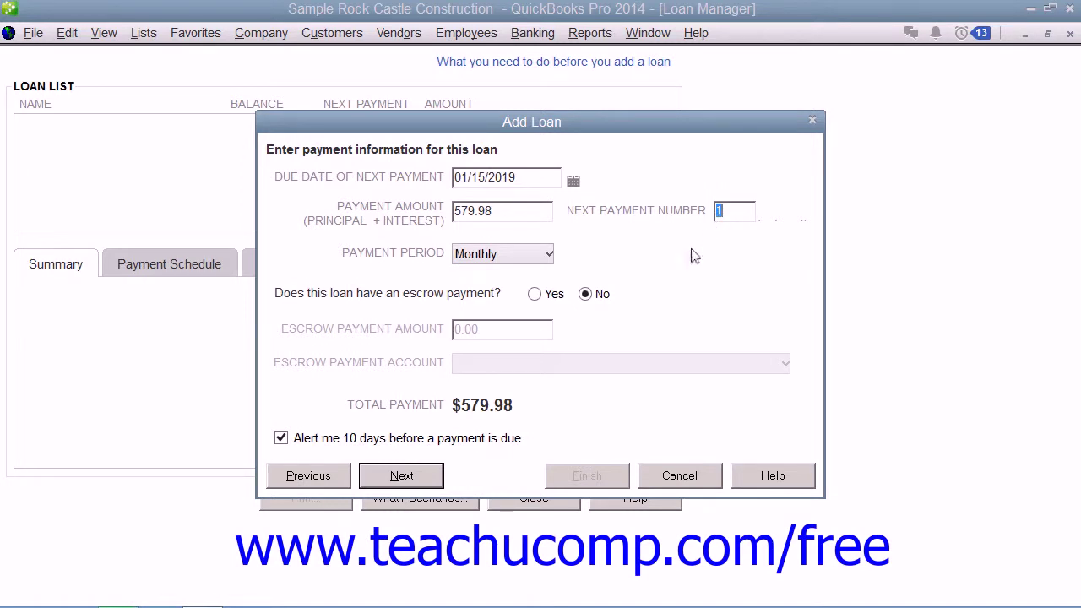
left_click(545, 253)
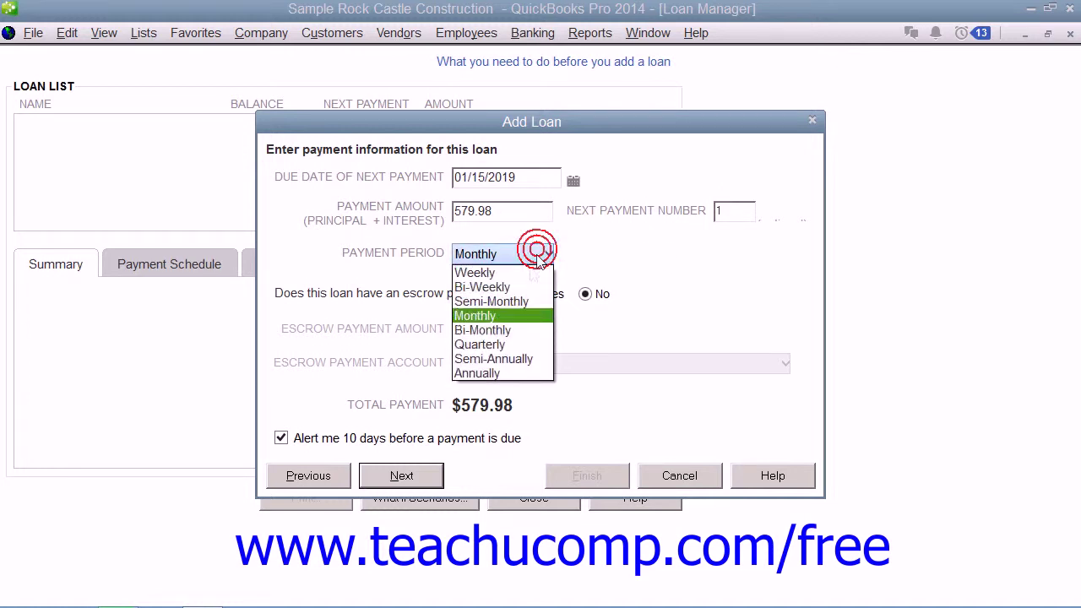
left_click(512, 317)
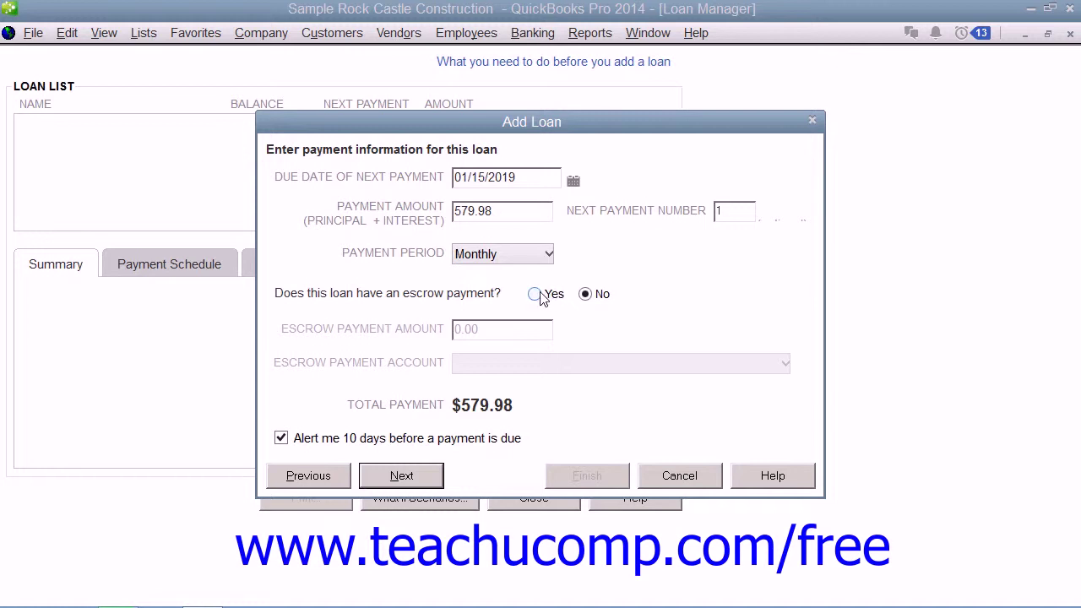
left_click(535, 295)
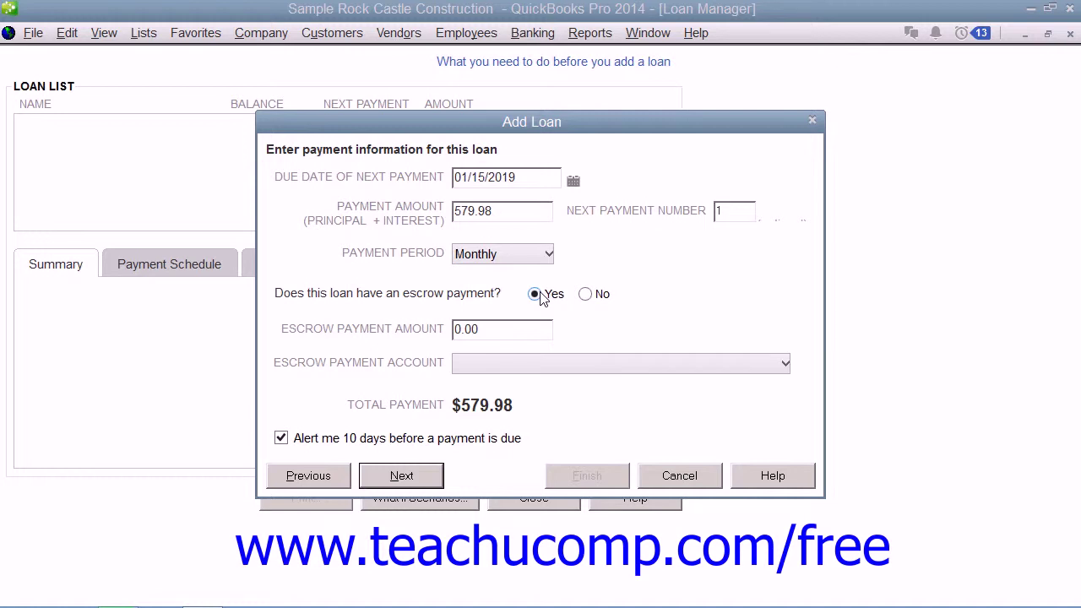
left_click(583, 295)
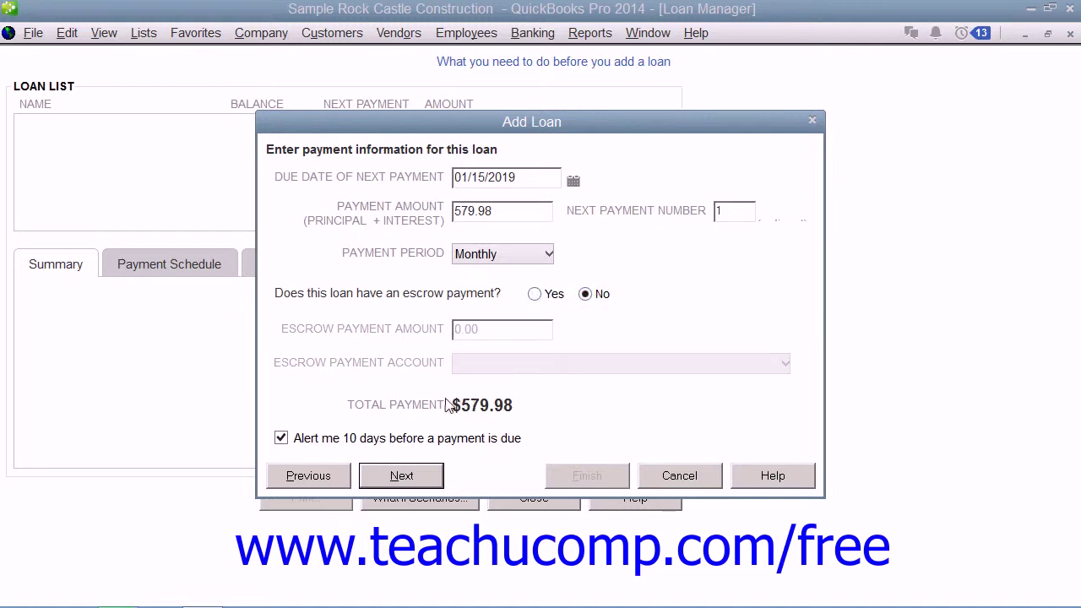
left_click(342, 439)
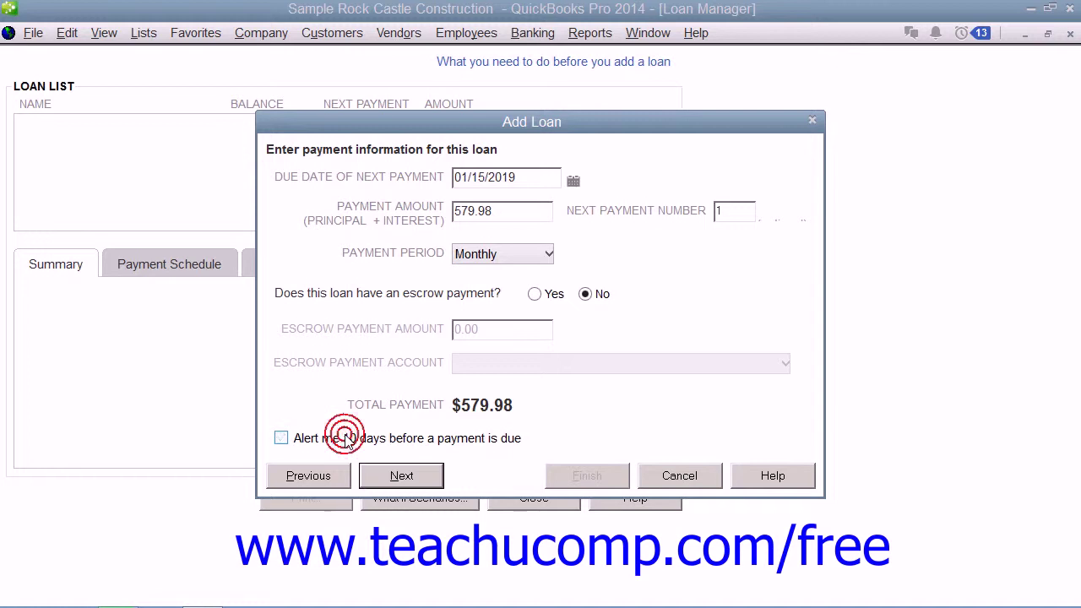
left_click(403, 477)
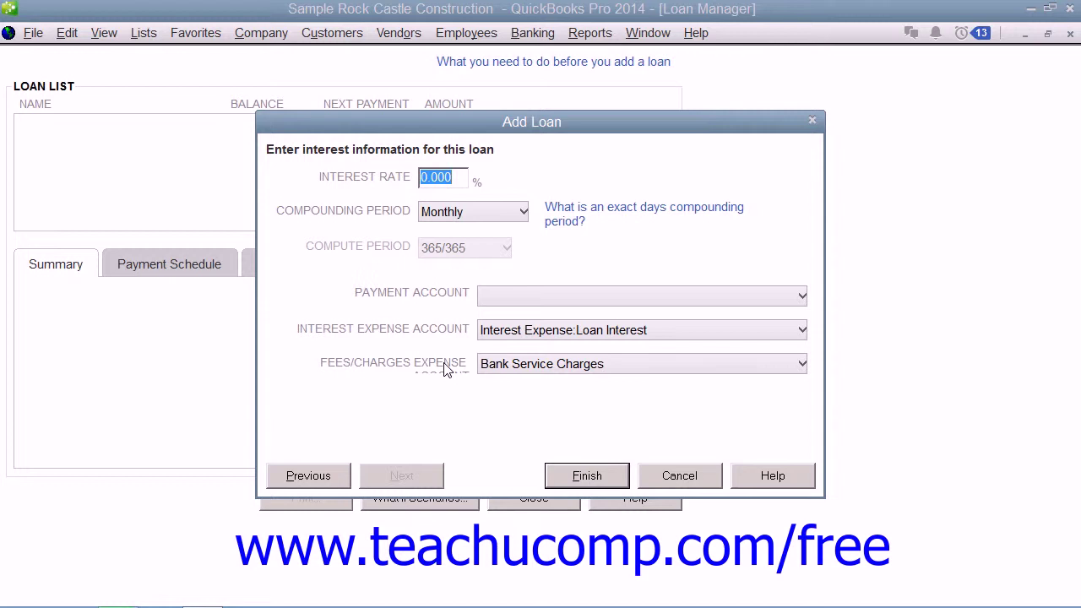
Step: Enter a 6% interest rate with monthly compounding, choose Checking as the payment account, and finish adding the loan
type("6")
left_click(454, 216)
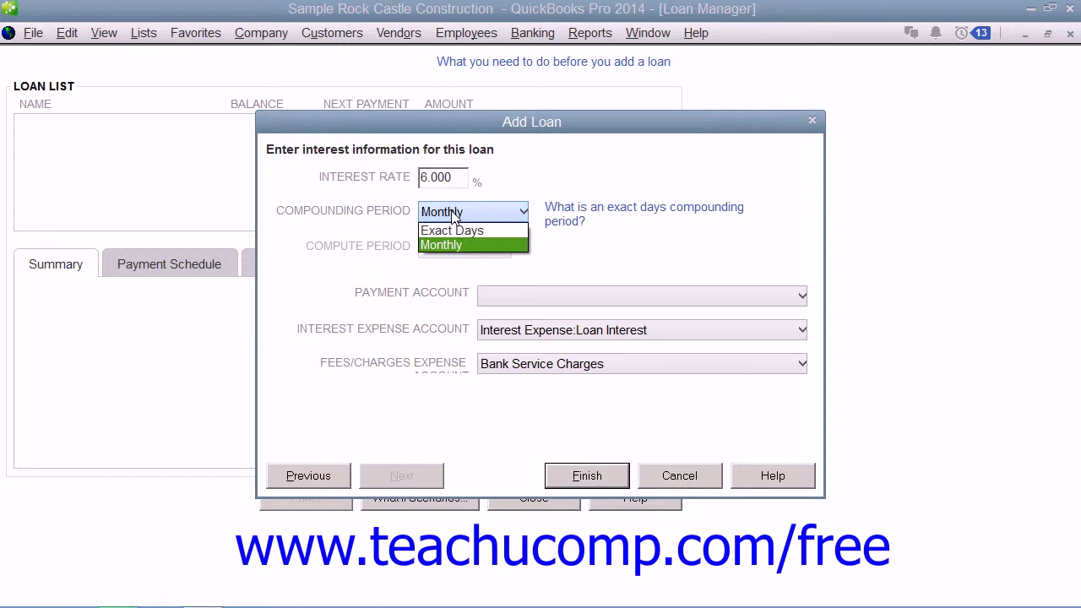
left_click(453, 217)
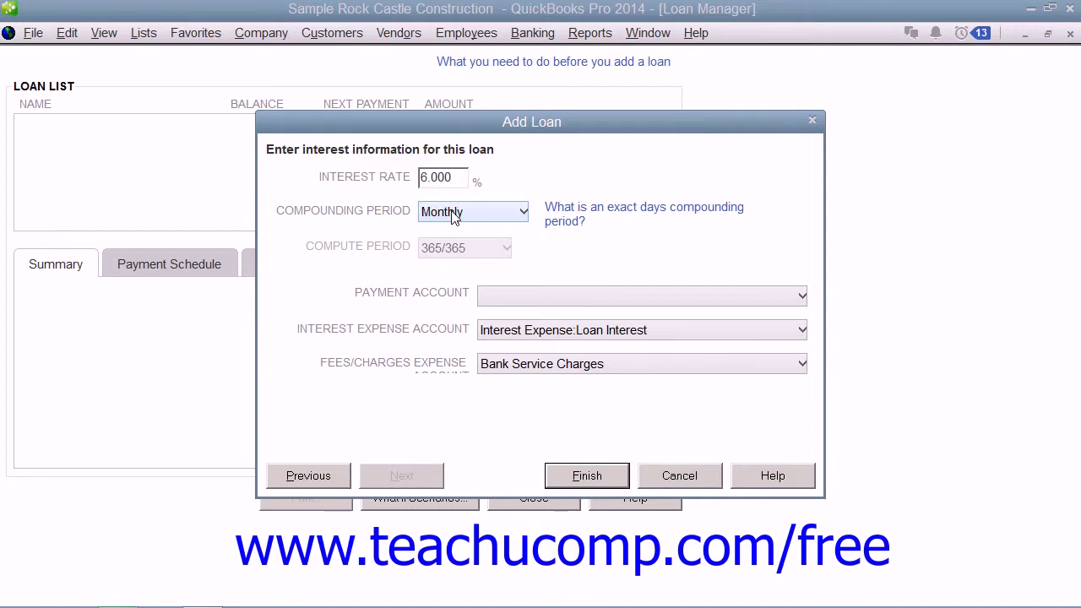
left_click(429, 250)
left_click(498, 296)
left_click(504, 316)
left_click(573, 478)
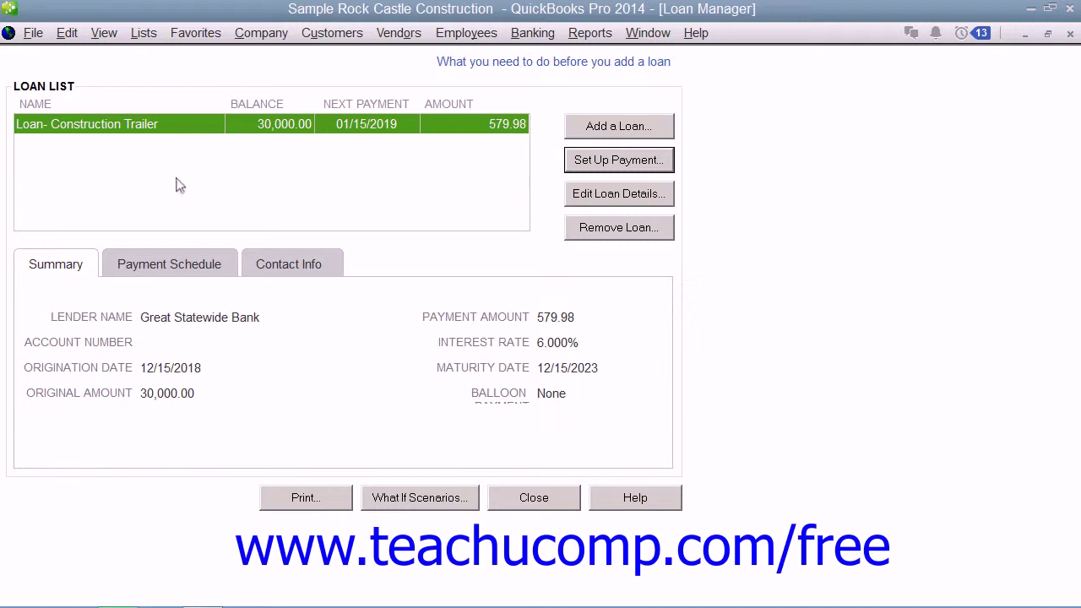
Step: Review the Construction Trailer loan's summary, payment schedule and lender contact information
left_click(76, 263)
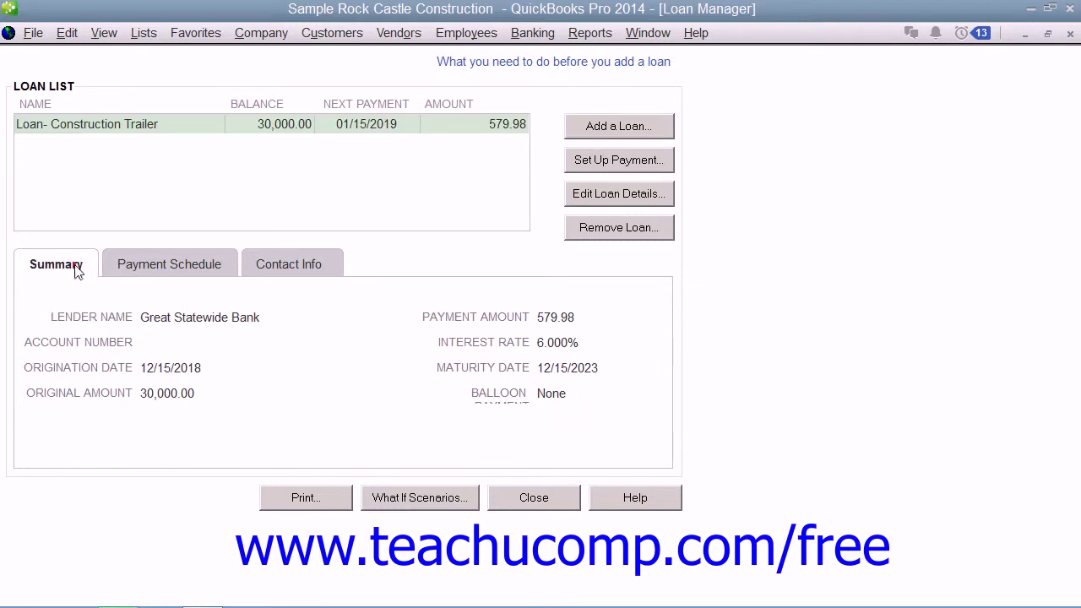
left_click(171, 265)
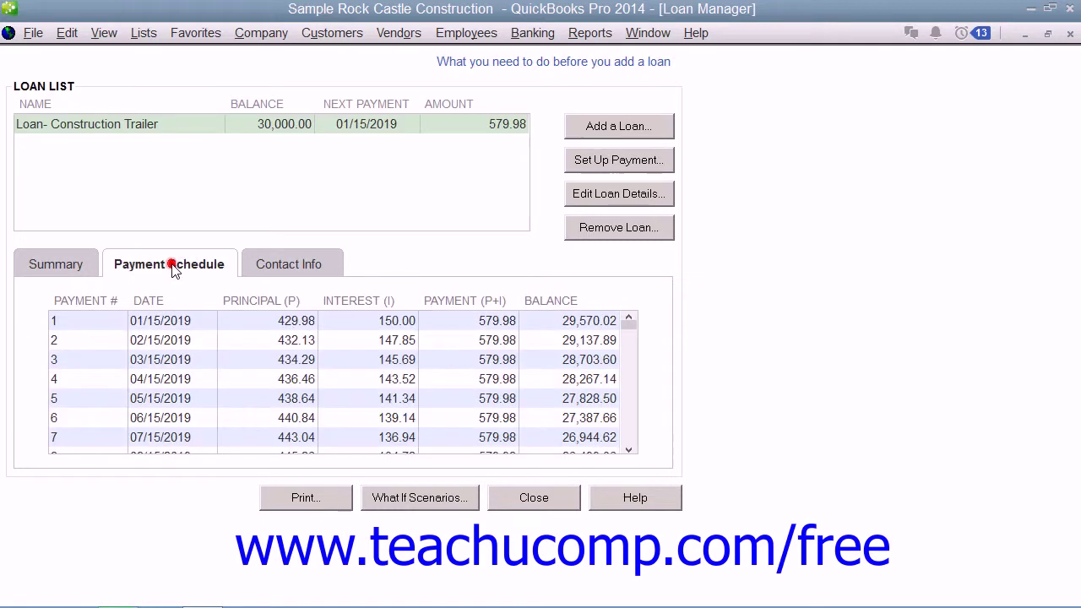
left_click(295, 258)
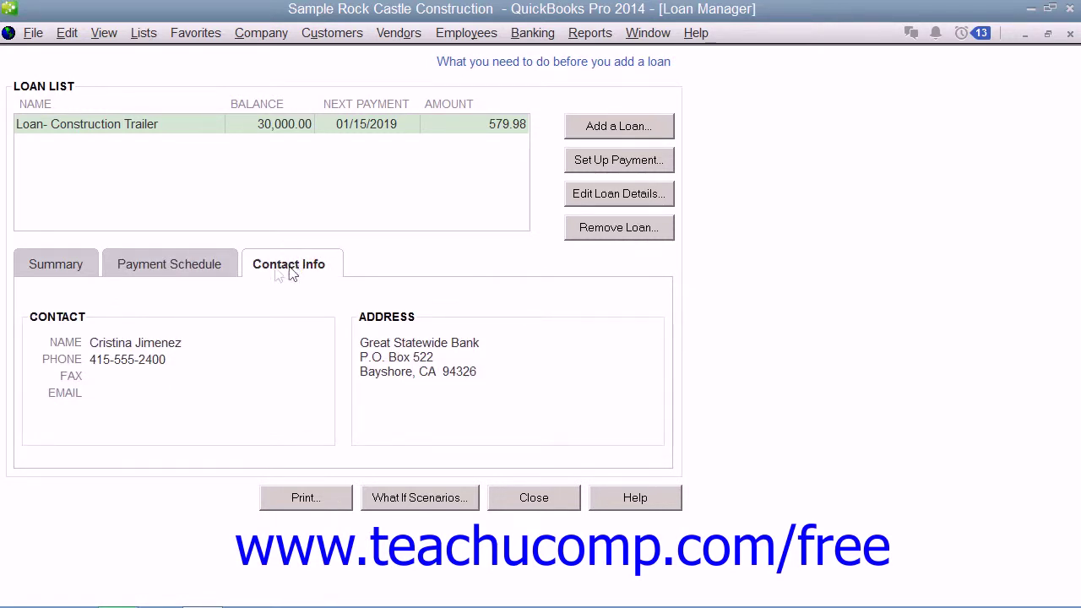
left_click(67, 270)
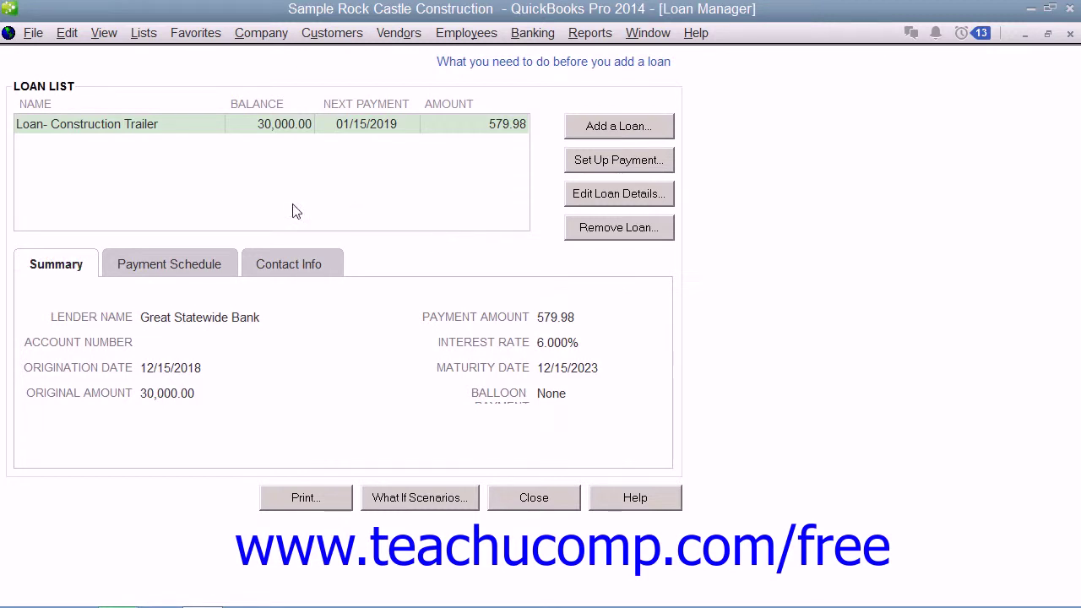
Step: Set up a regular payment for the Construction Trailer loan, choosing to write a check as the payment method
left_click(146, 127)
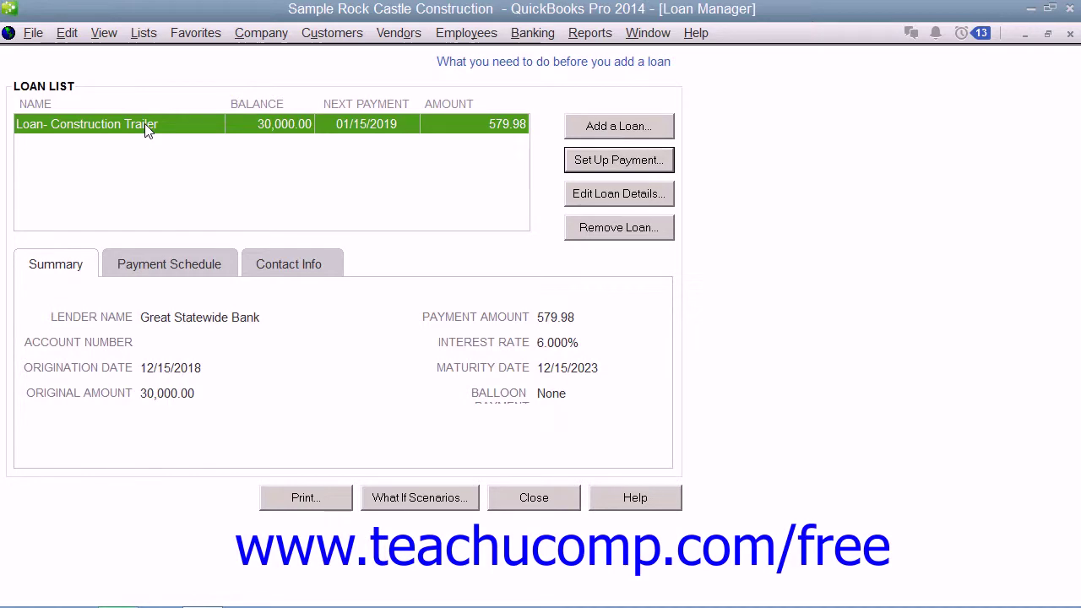
left_click(589, 162)
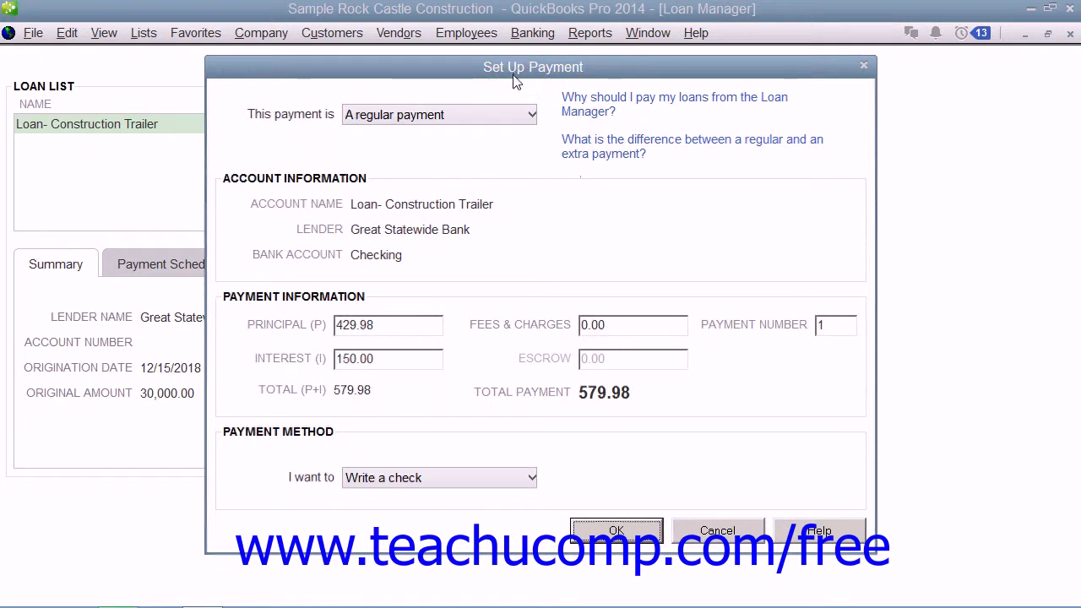
left_click(505, 119)
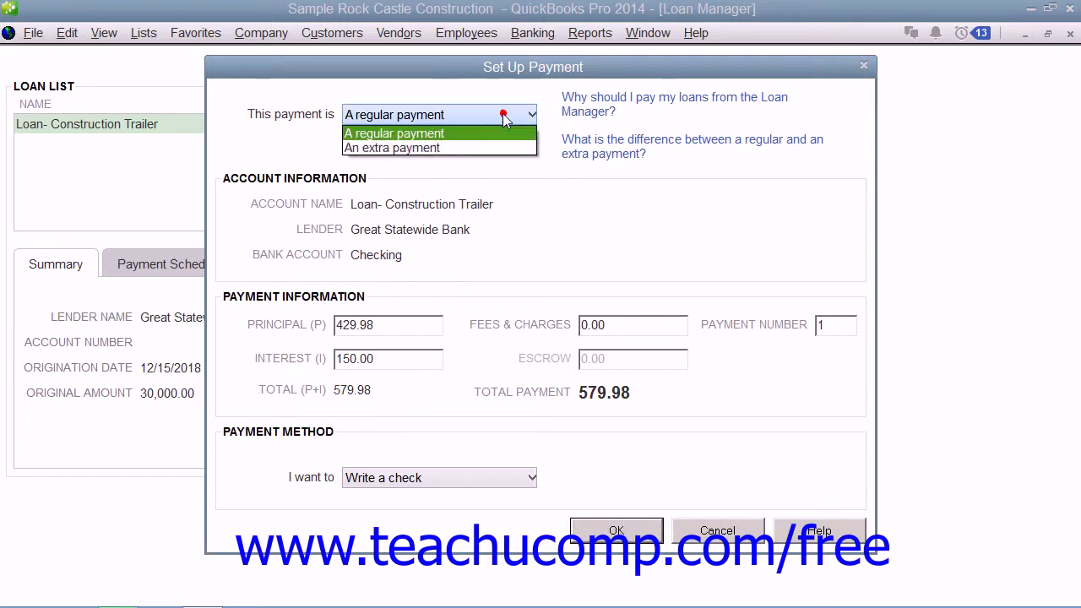
left_click(436, 137)
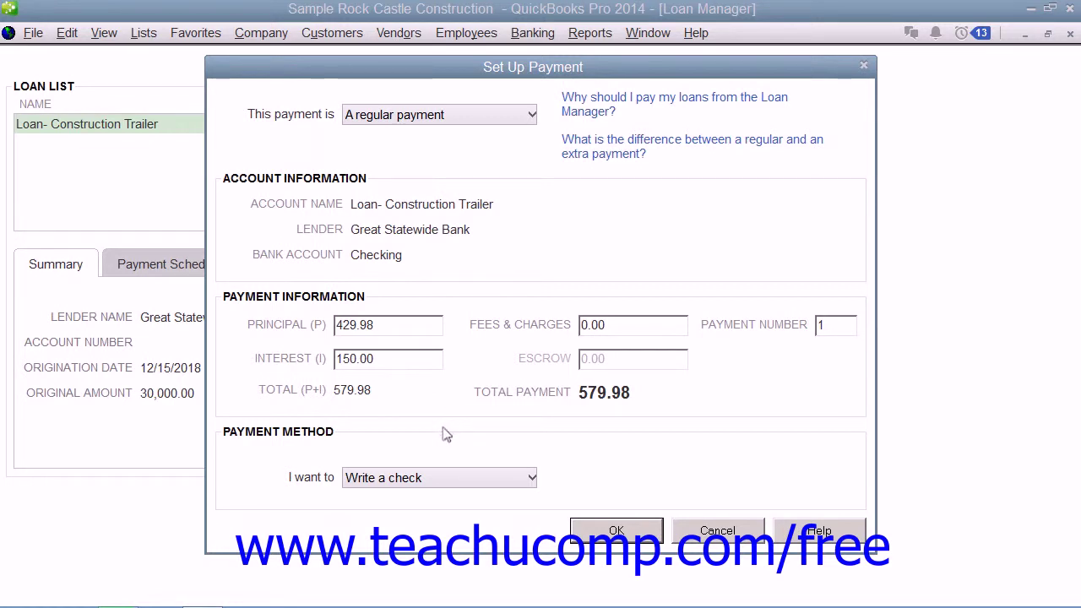
left_click(423, 480)
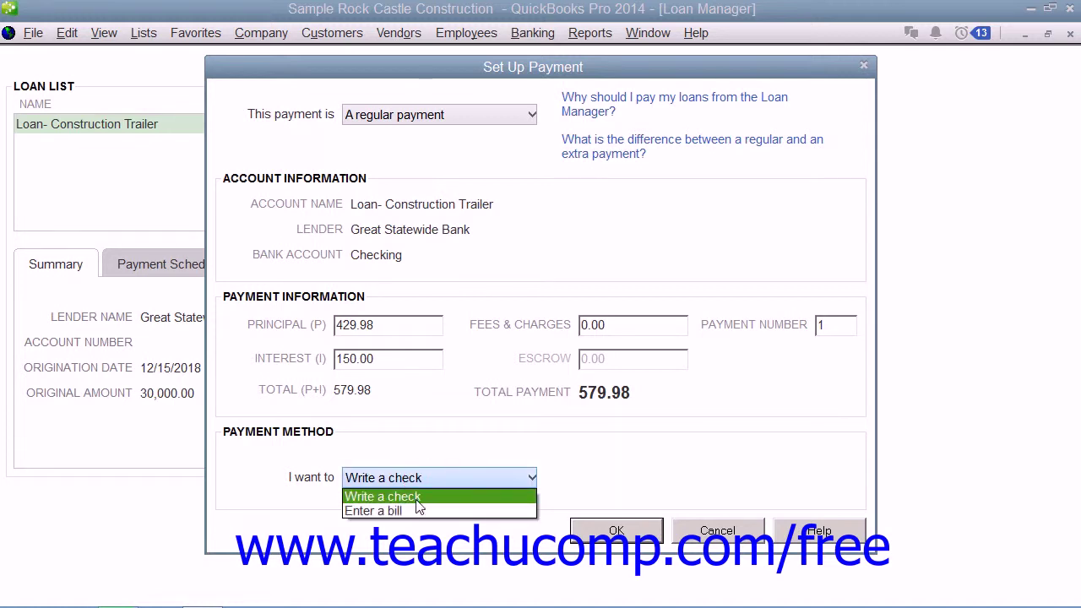
left_click(417, 498)
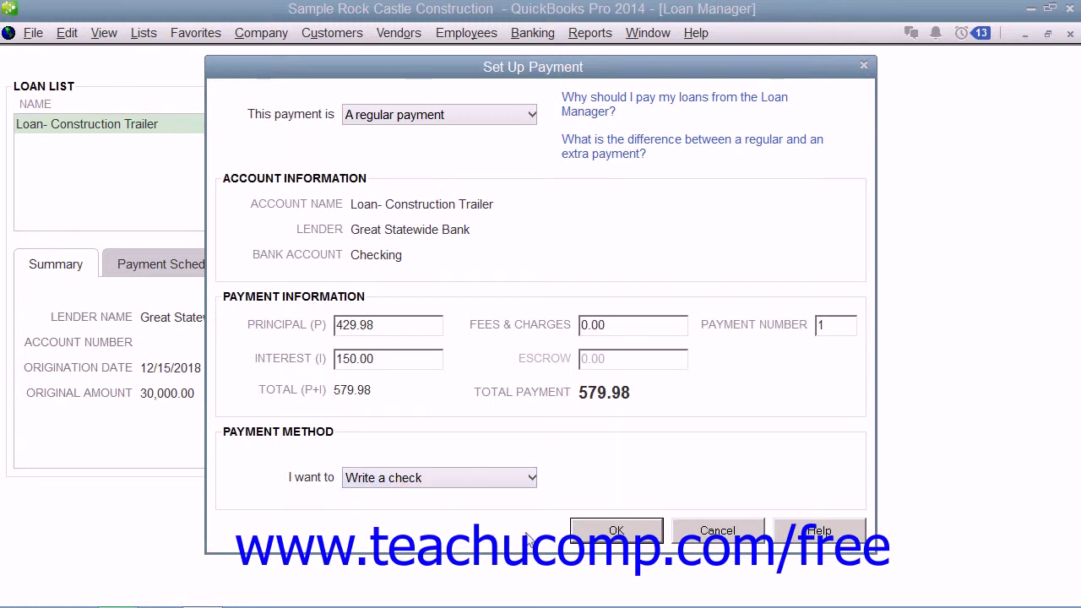
Step: Confirm the payment setup, save the resulting loan payment check to Great Statewide Bank, and close the check window
left_click(609, 530)
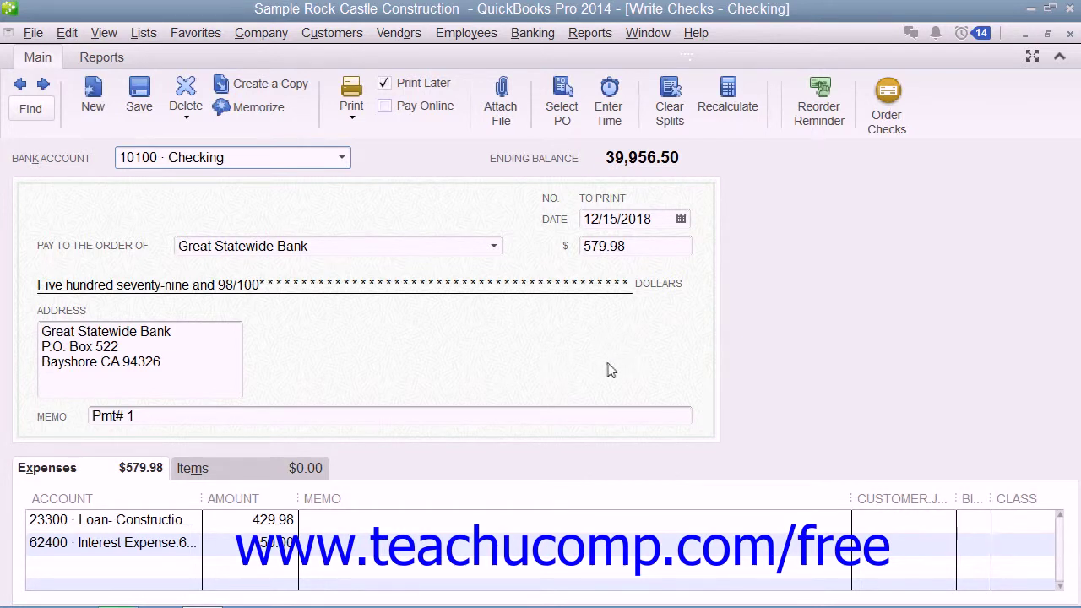
left_click(135, 106)
left_click(1070, 33)
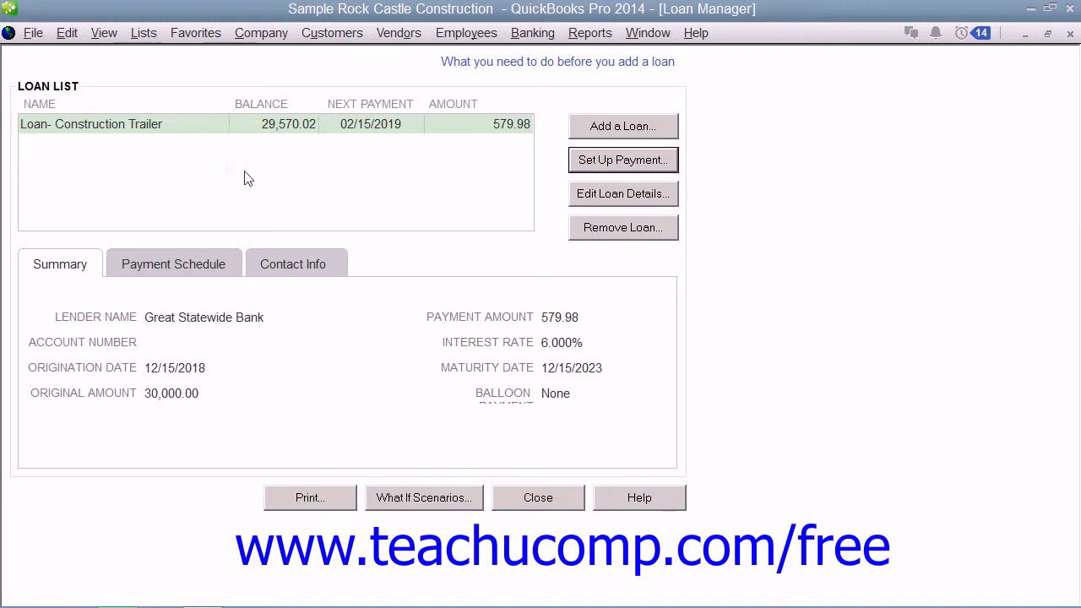
Step: Examine the Construction Trailer loan's editable account information and leave it without making changes
left_click(178, 124)
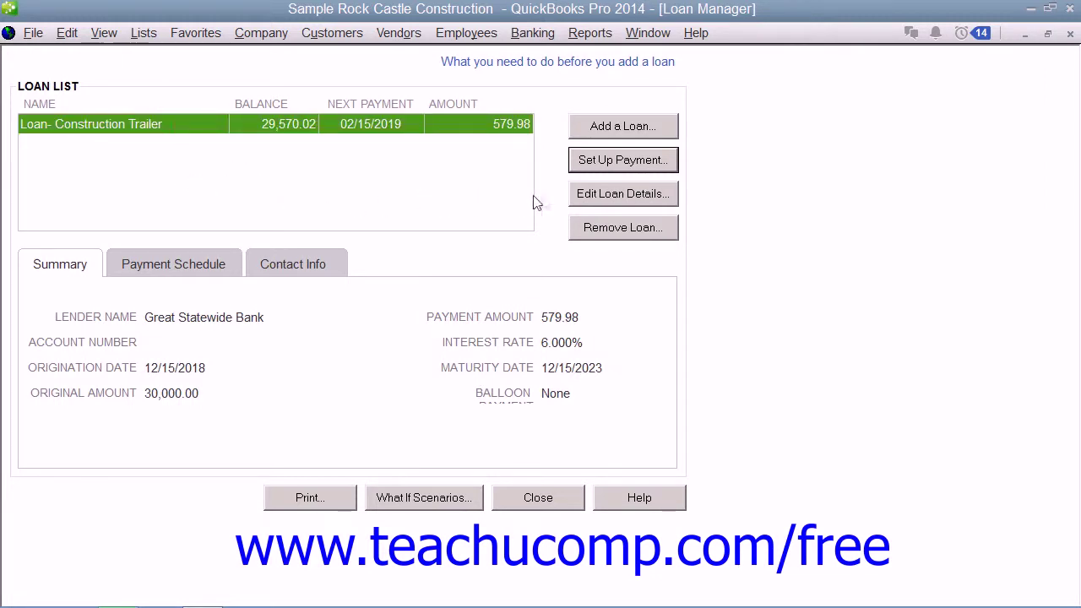
left_click(587, 197)
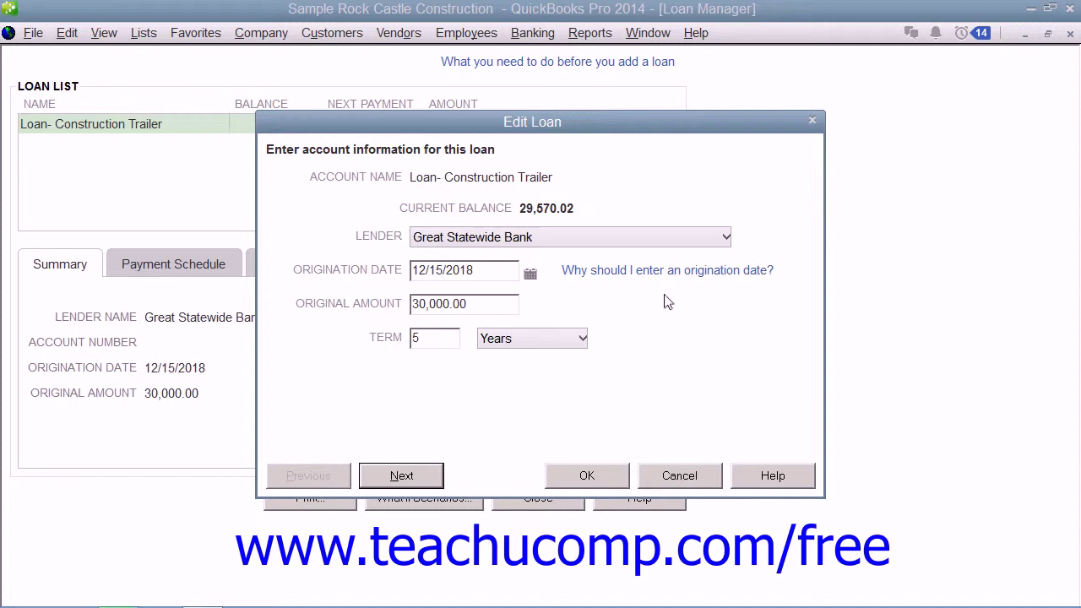
left_click(678, 477)
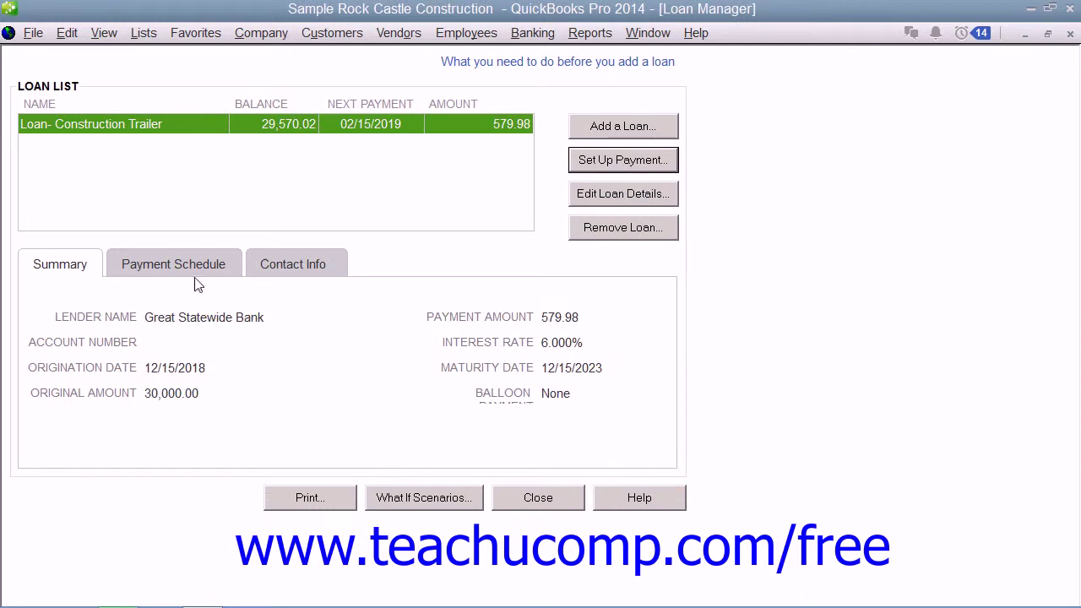
Step: Request removal of the Construction Trailer loan from the Loan Manager and decline the confirmation
left_click(62, 125)
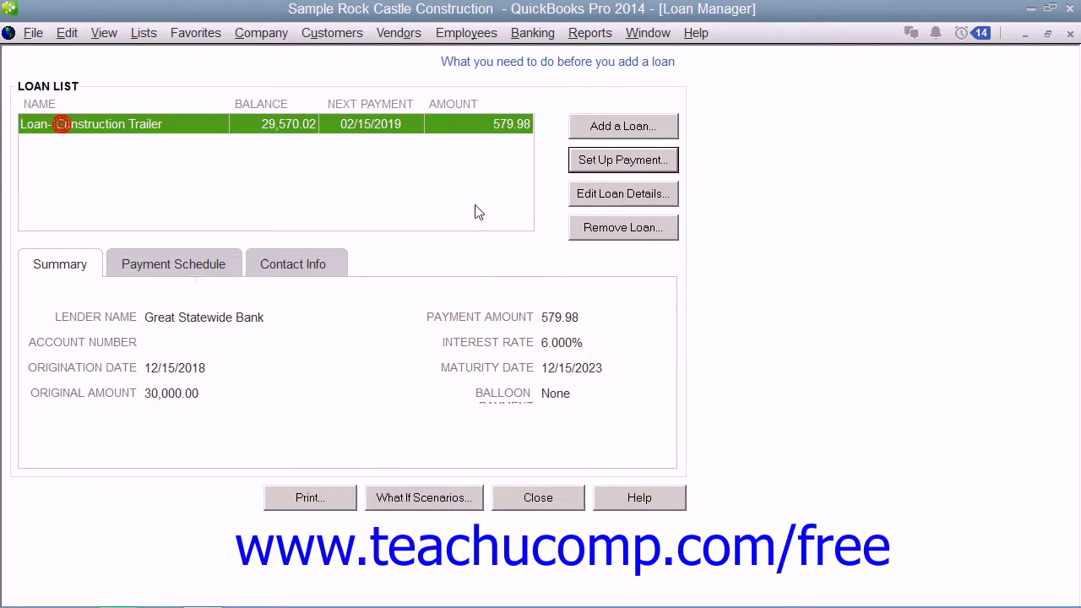
left_click(581, 228)
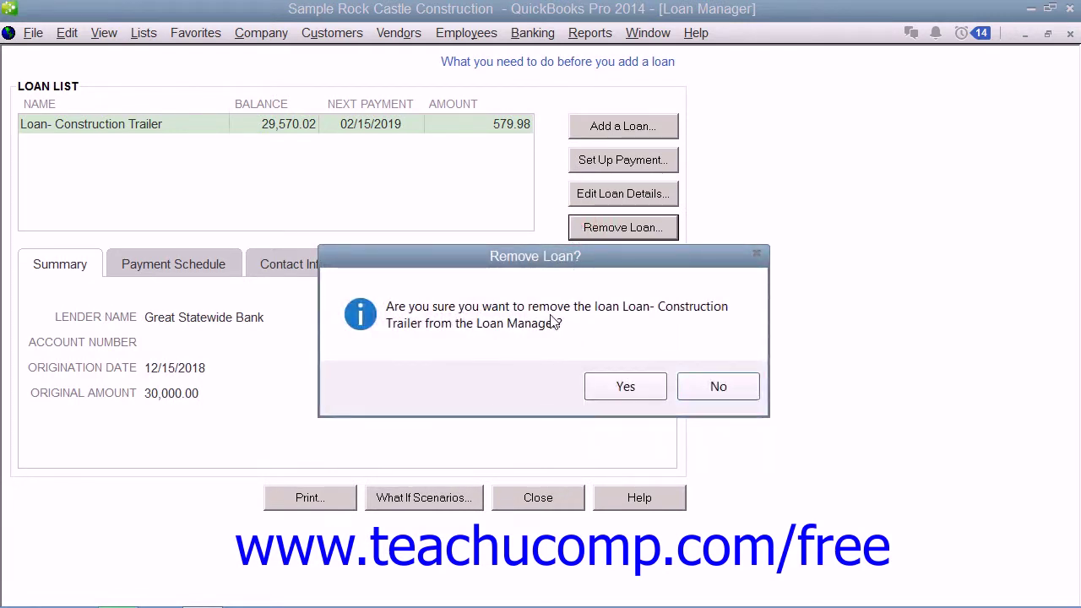
left_click(730, 392)
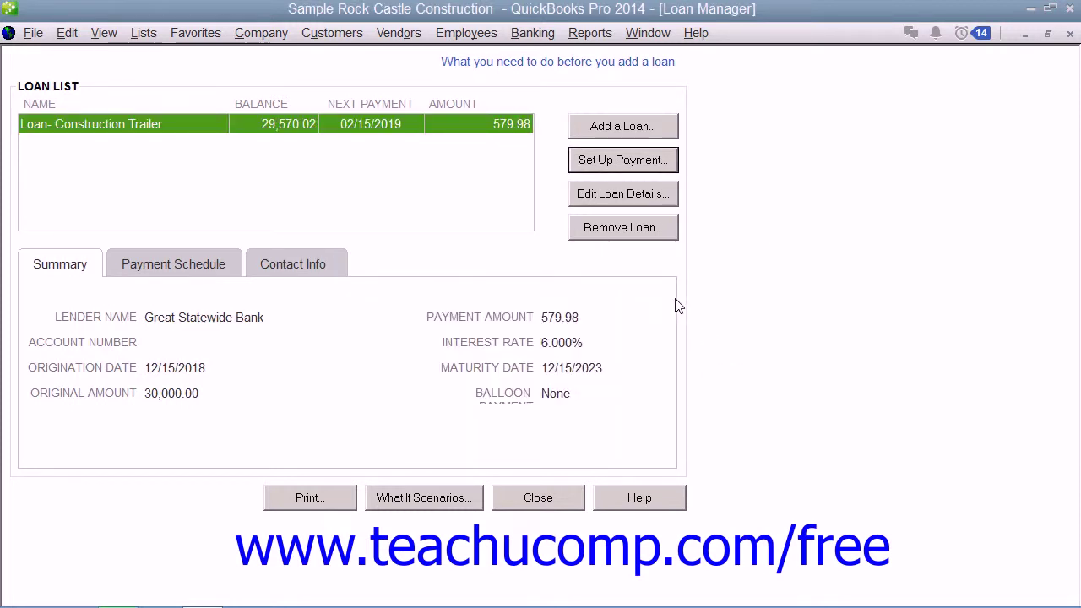
Step: Examine the available What If scenarios for the Construction Trailer loan, cancel out of them, and close the Loan Manager
left_click(413, 498)
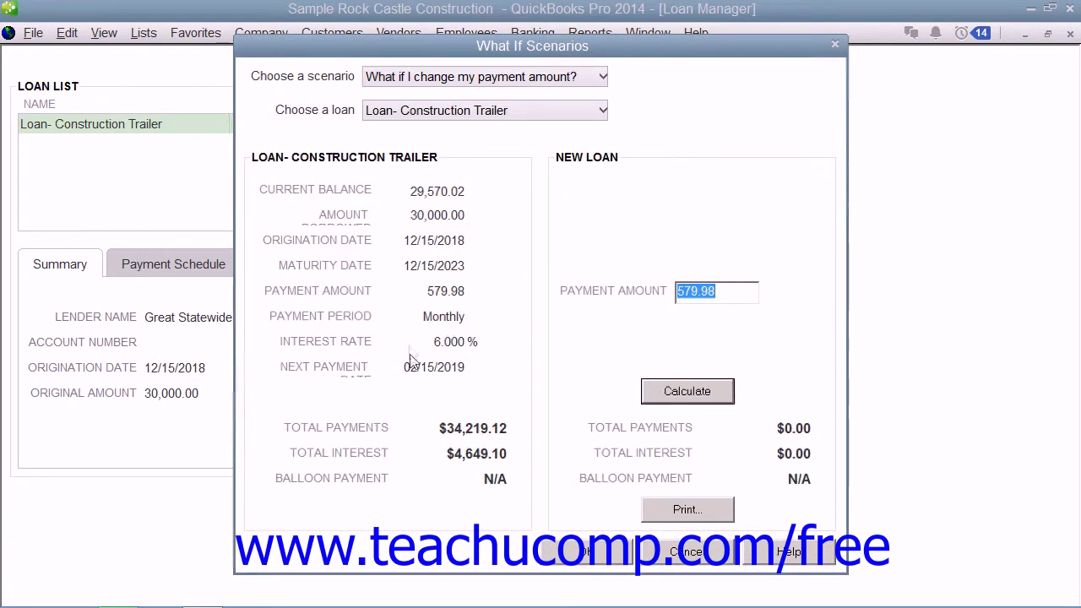
left_click(450, 79)
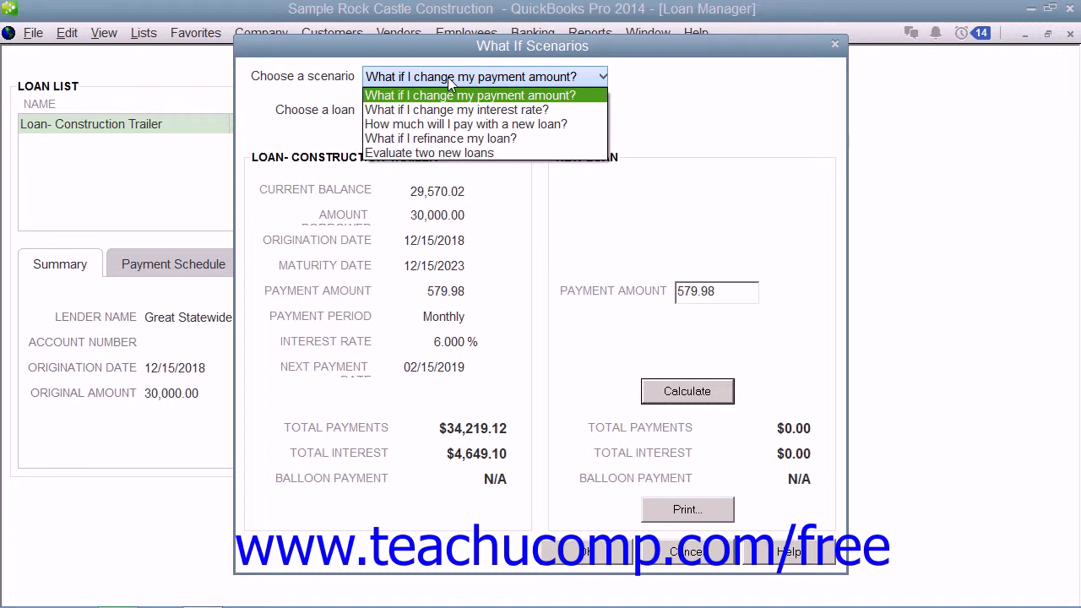
left_click(448, 76)
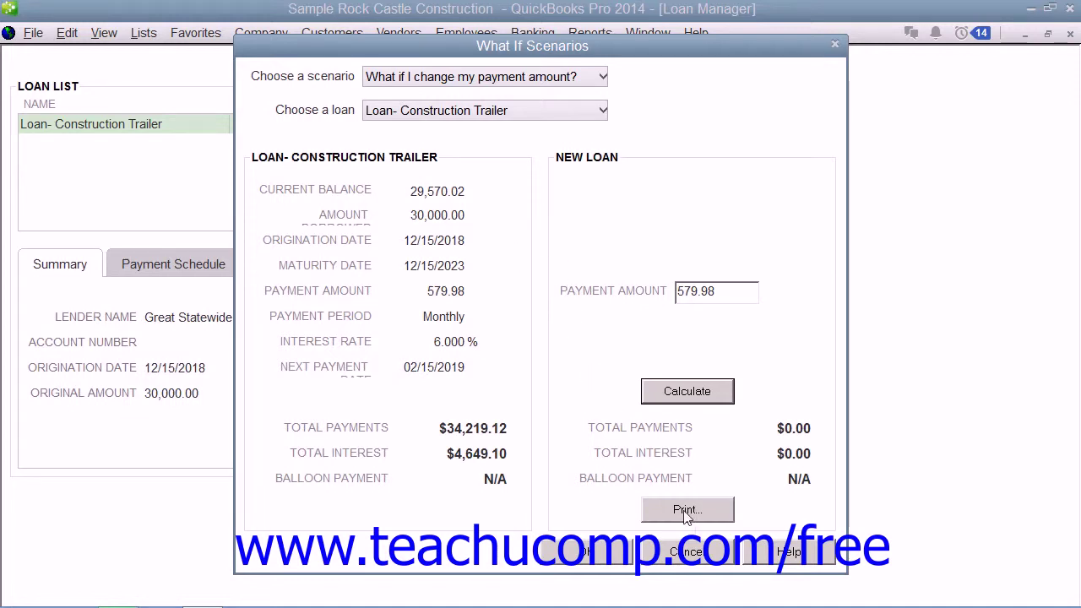
left_click(698, 553)
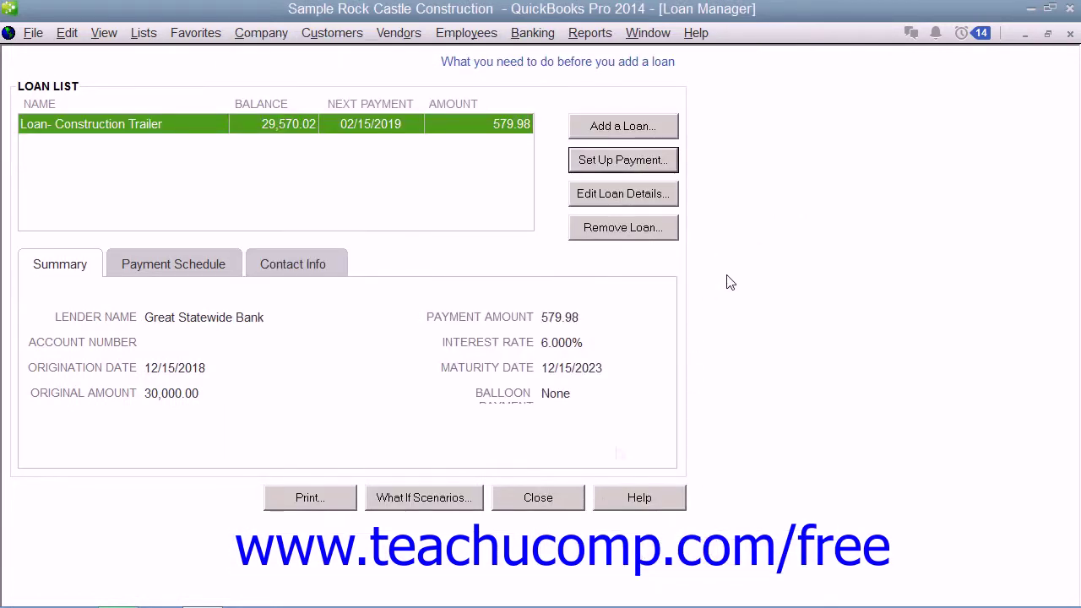
left_click(556, 506)
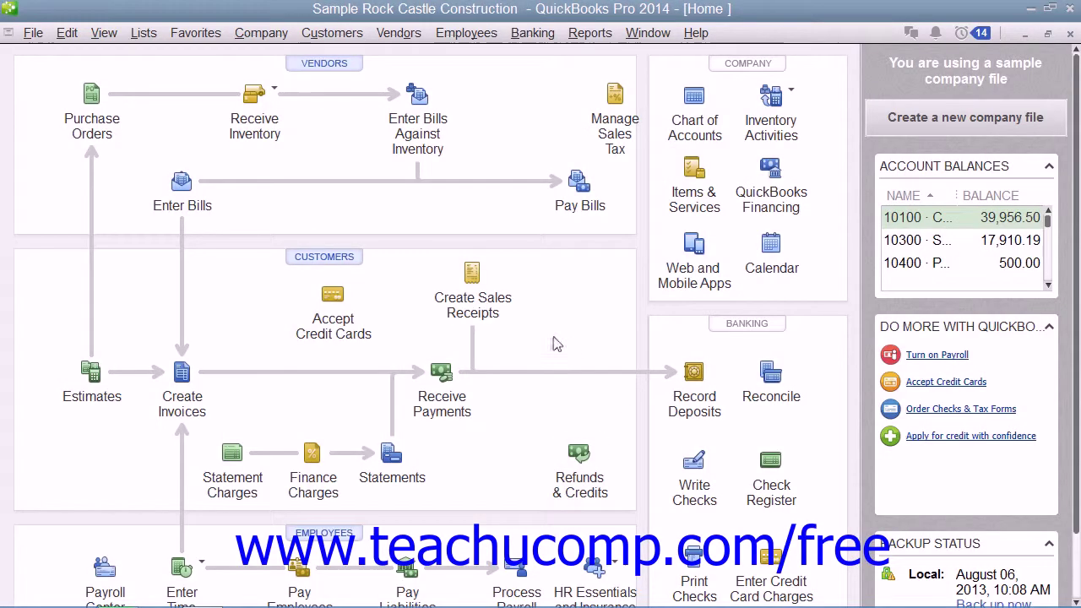